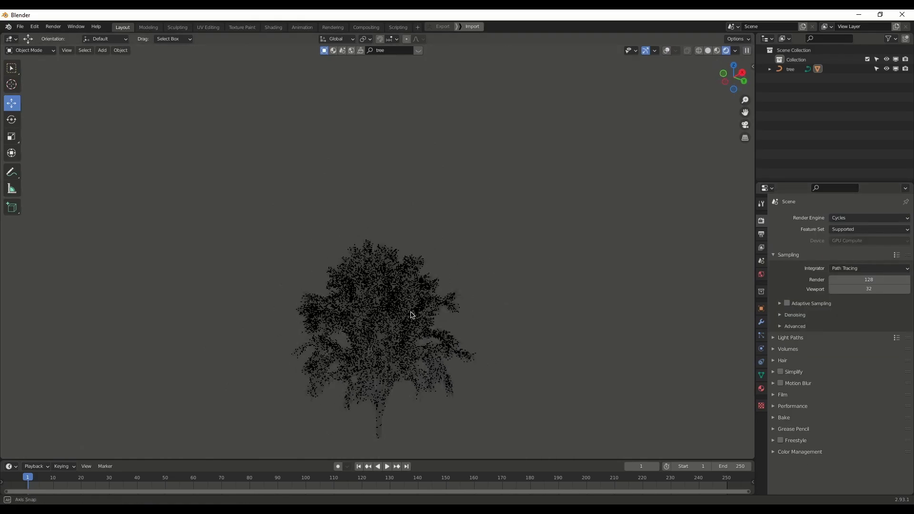
# Switch the World Surface shader to Background.
pyautogui.click(845, 257)
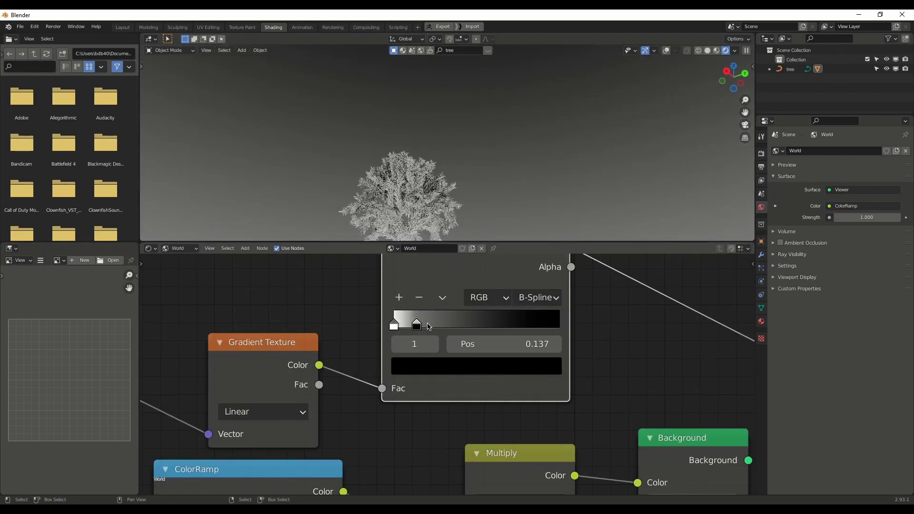
# Mix the two Background shaders by Light Path Is Camera Ray and recolour the ColorRamp stop.
pyautogui.click(476, 366)
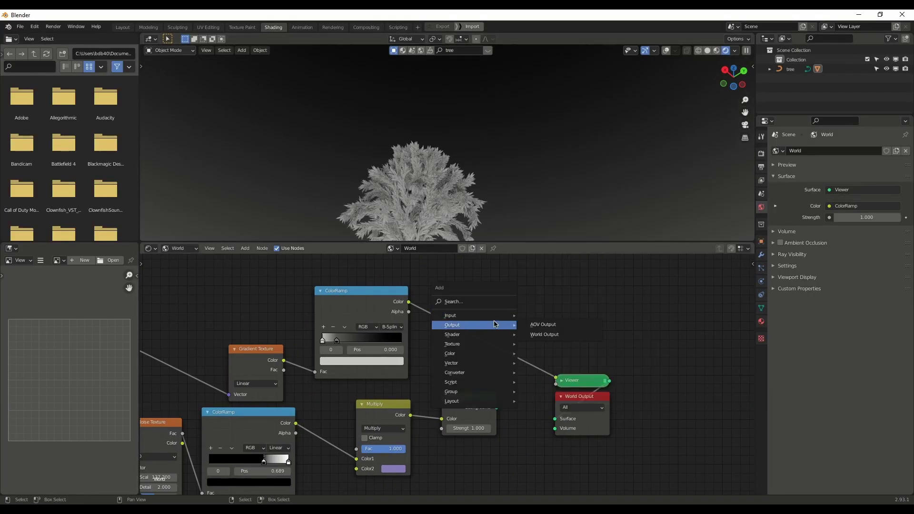
pyautogui.click(566, 187)
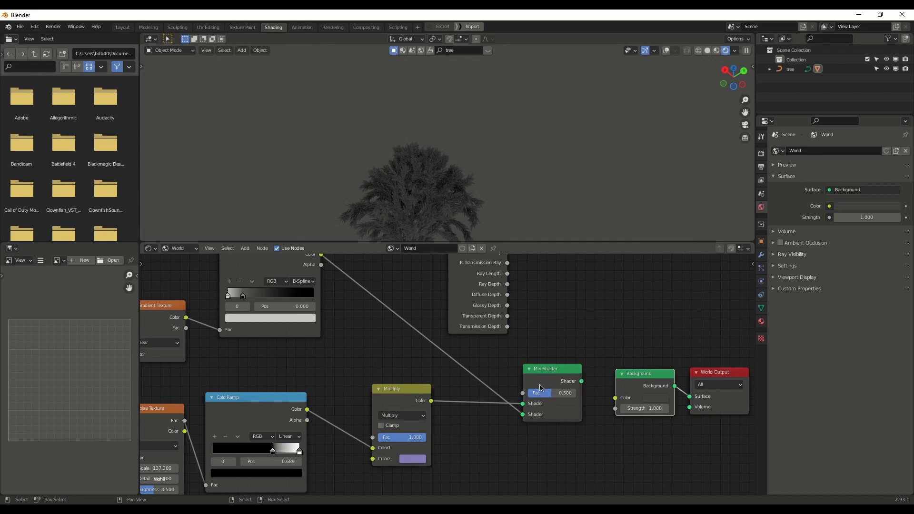
pyautogui.press('Return')
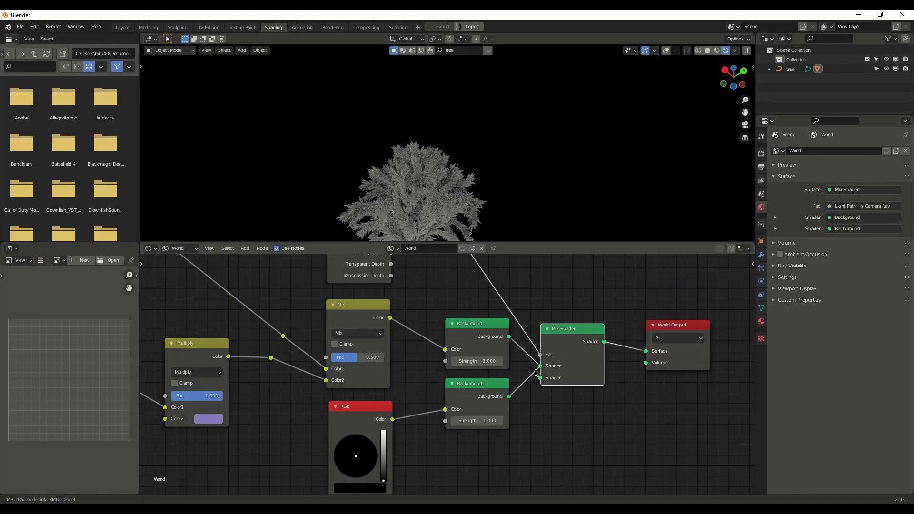
pyautogui.moveTo(536, 372); pyautogui.dragTo(539, 378)
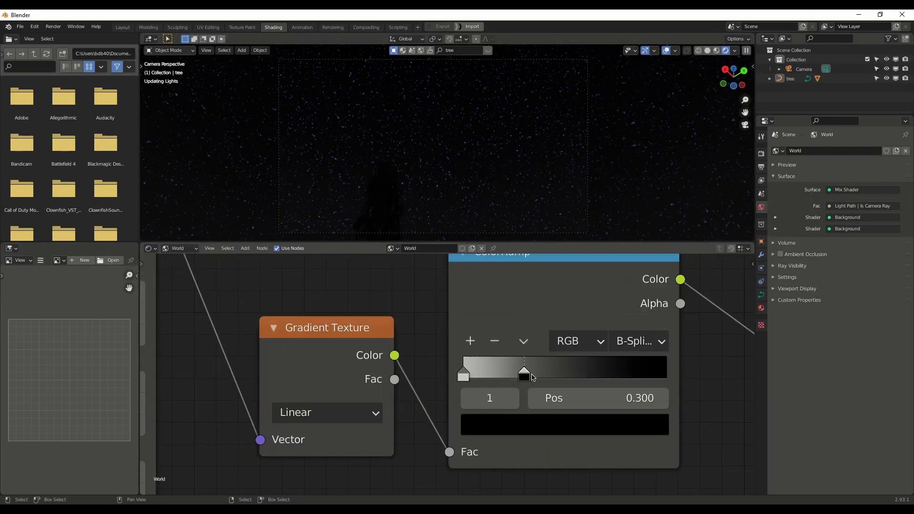
pyautogui.press('Home')
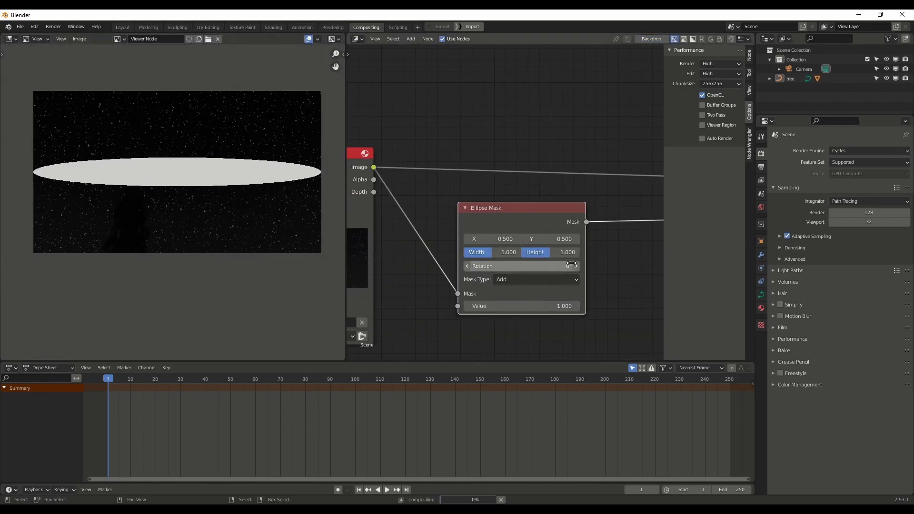
# Squash the Ellipse Mask height to 0.550 and show the scene render settings.
pyautogui.moveTo(570, 264); pyautogui.dragTo(560, 256)
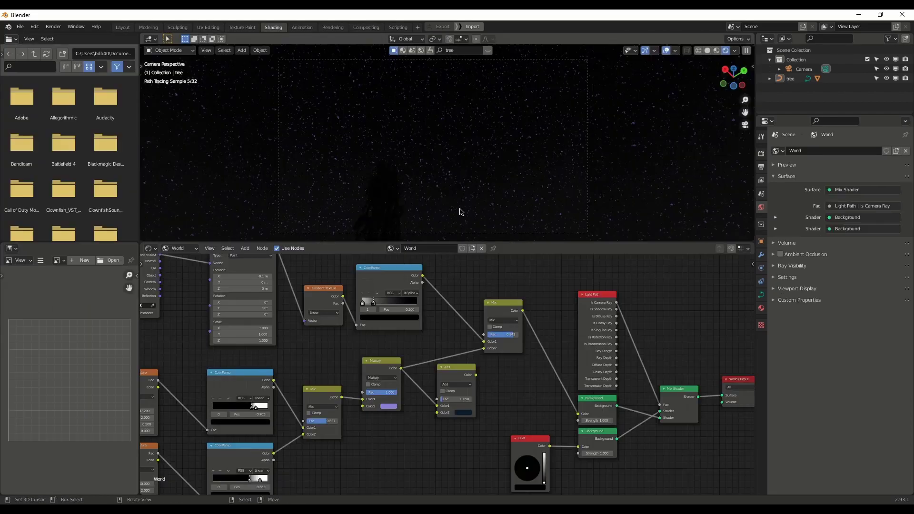
pyautogui.click(761, 167)
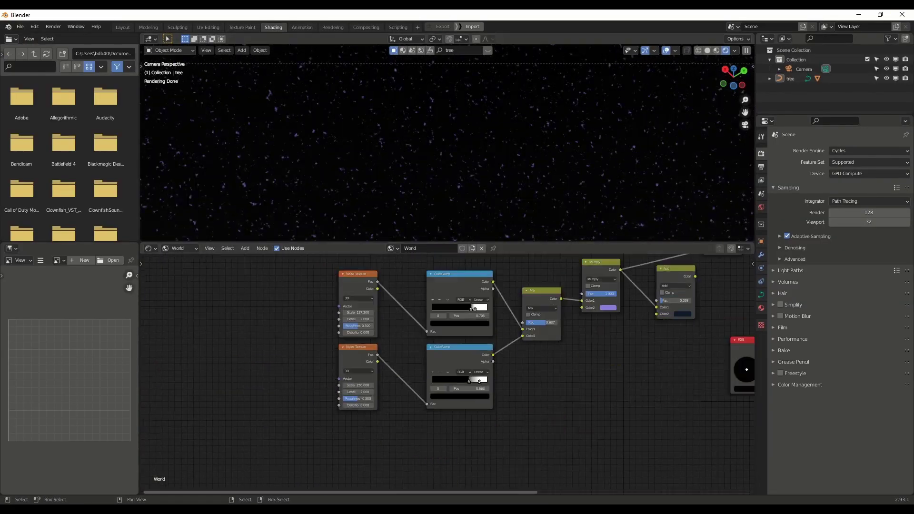
# Raise the Noise Texture Scale to 350 and frame the star nodes under the label 'Stars'.
pyautogui.scroll(5, 355, 376)
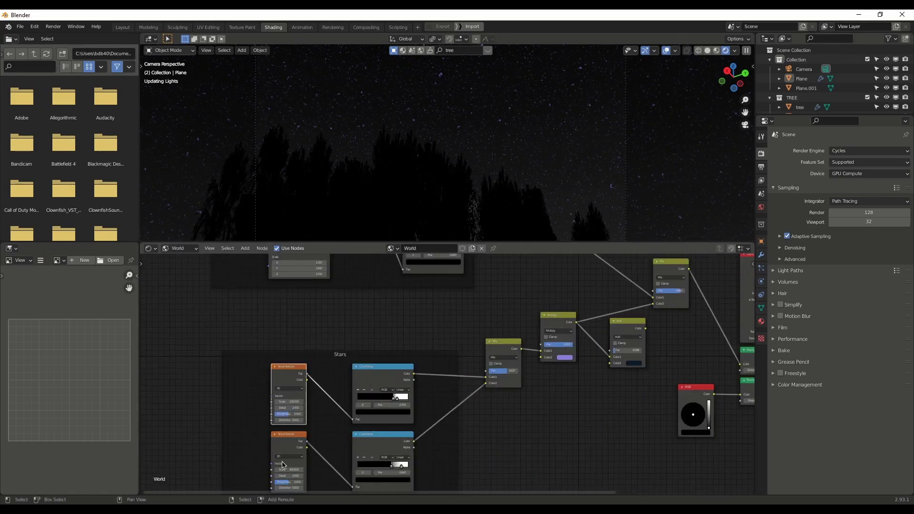
# Rearrange the sky ColorRamp stops to darken the sky and reposition the Multiply node.
pyautogui.scroll(1, 403, 409)
pyautogui.scroll(2, 380, 405)
pyautogui.scroll(3, 371, 396)
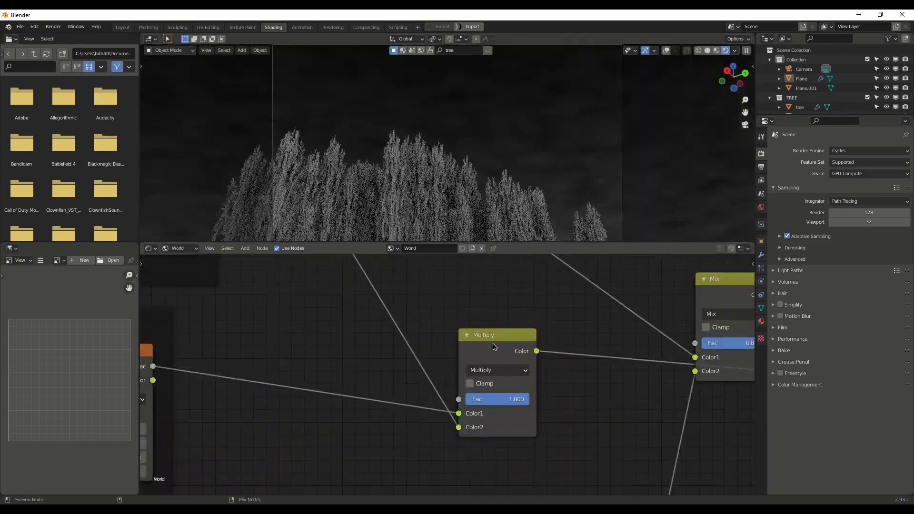
pyautogui.moveTo(497, 363); pyautogui.dragTo(414, 362)
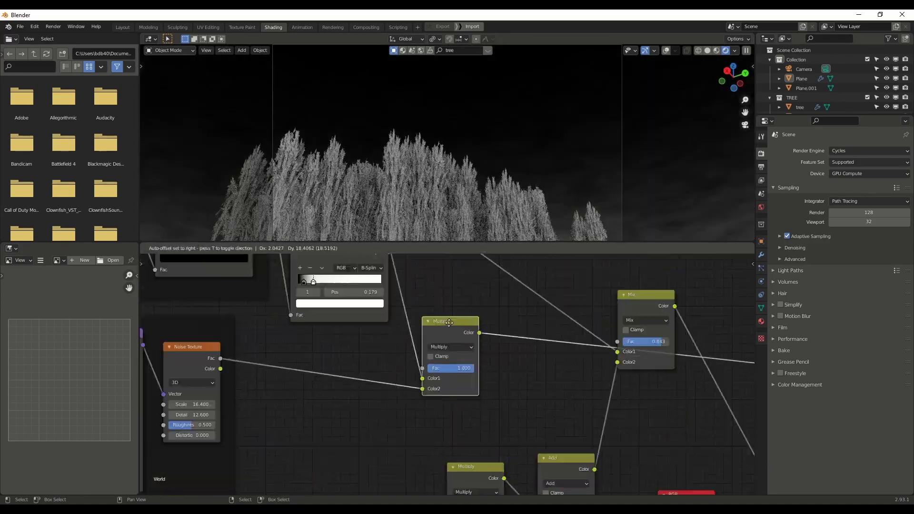
pyautogui.moveTo(449, 322); pyautogui.dragTo(449, 334)
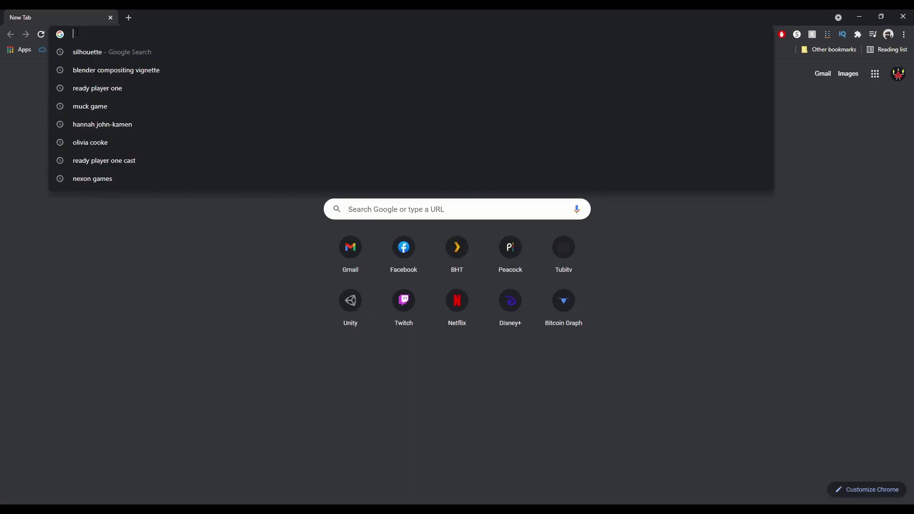
# Search Google Images for 'shooting star' and scroll through the reference pictures.
pyautogui.click(252, 216)
pyautogui.press('Return')
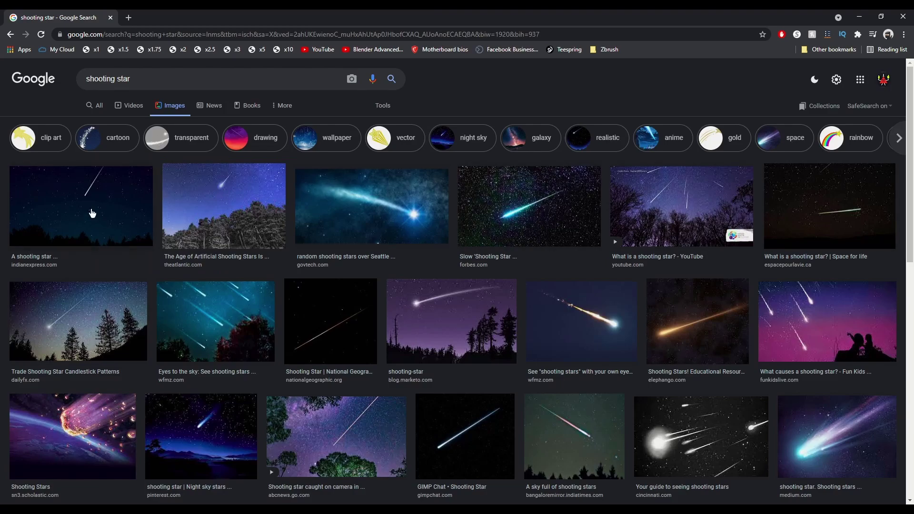
pyautogui.scroll(-5, 205, 380)
pyautogui.scroll(-5, 205, 379)
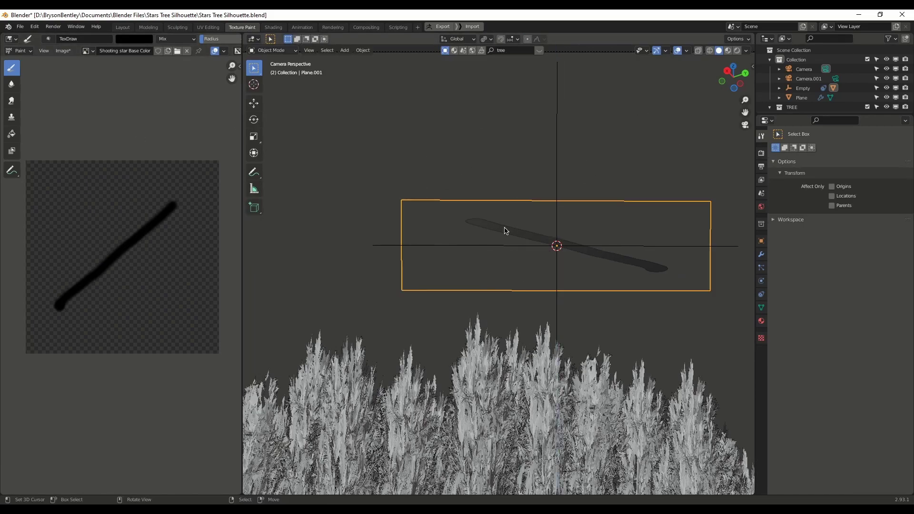
# Link the streak image's Alpha to the BSDF Alpha and scale the plane along Z.
pyautogui.click(274, 28)
pyautogui.moveTo(495, 454); pyautogui.dragTo(495, 455)
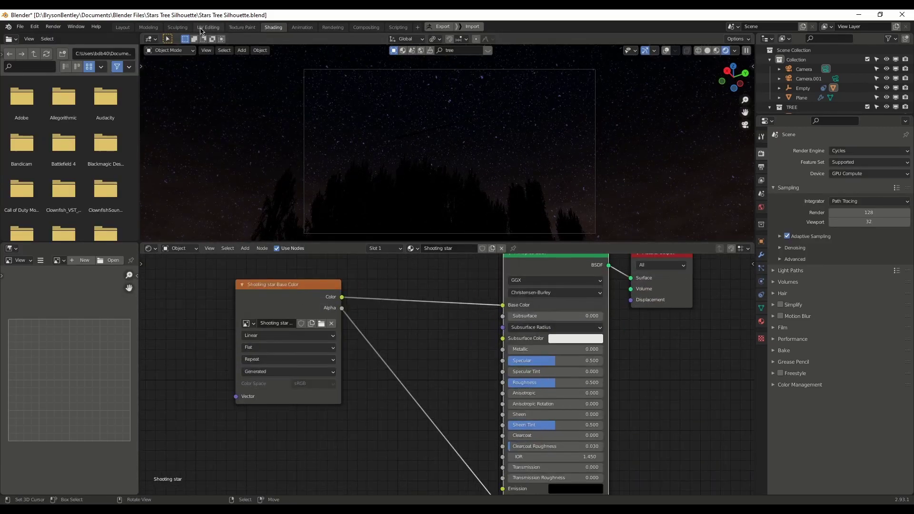
pyautogui.hotkey('ctrl', 'pageup')
pyautogui.hotkey('ctrl', 'pageup')
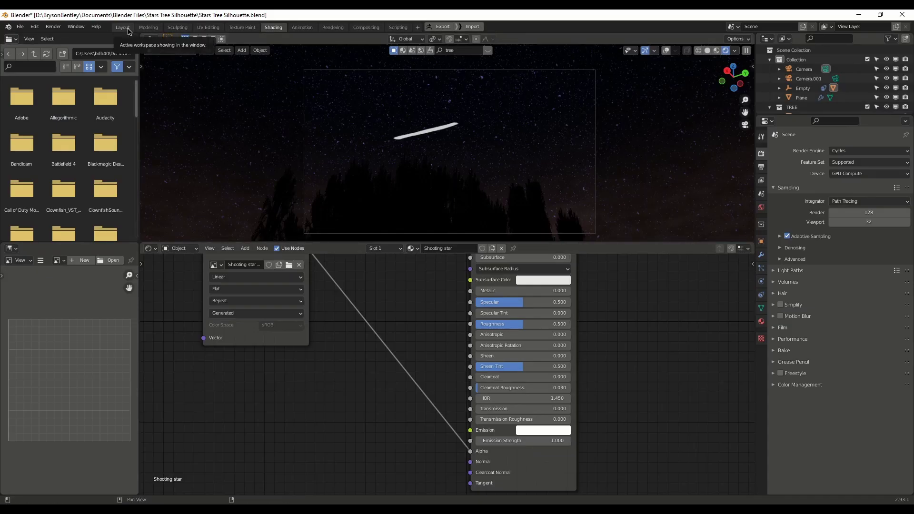
pyautogui.press('s')
pyautogui.press('z')
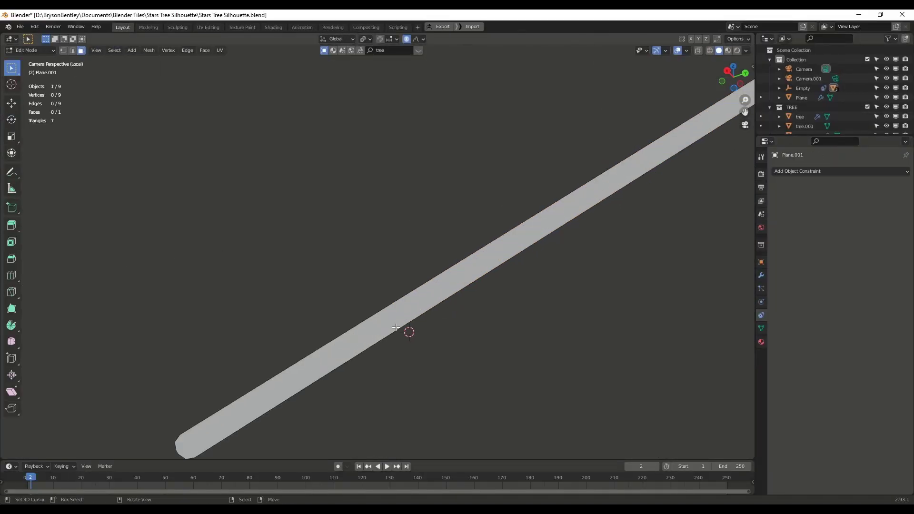
# Add two edge loops across the shooting-star plane and move the selected objects into Collection.
pyautogui.press('2')
pyautogui.scroll(3, 357, 257)
pyautogui.hotkey('ctrl', 'r')
pyautogui.click(400, 271)
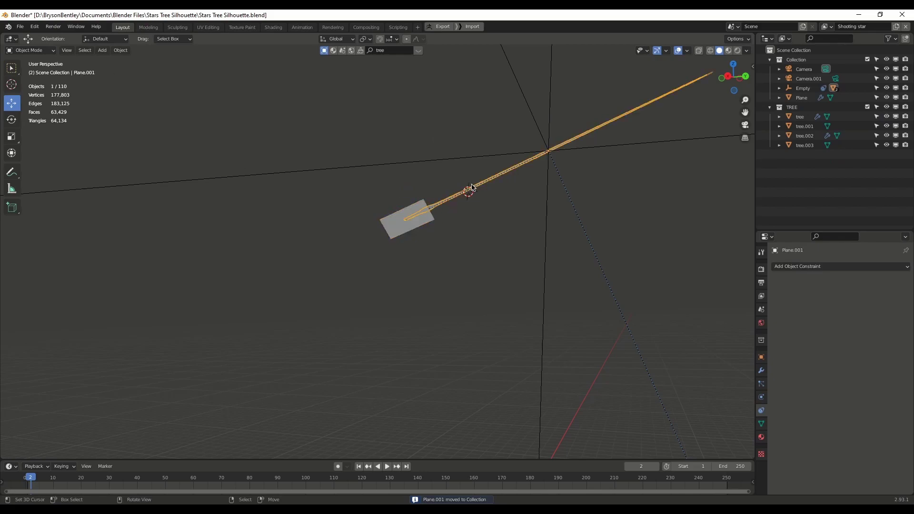
pyautogui.click(608, 147)
pyautogui.press('m')
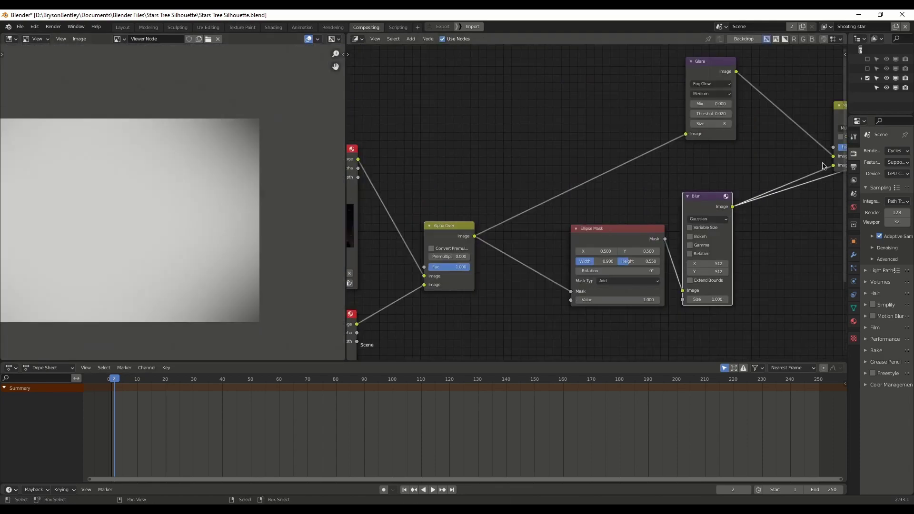
# Save the blend file with Ctrl+S.
pyautogui.hotkey('ctrl', 's')
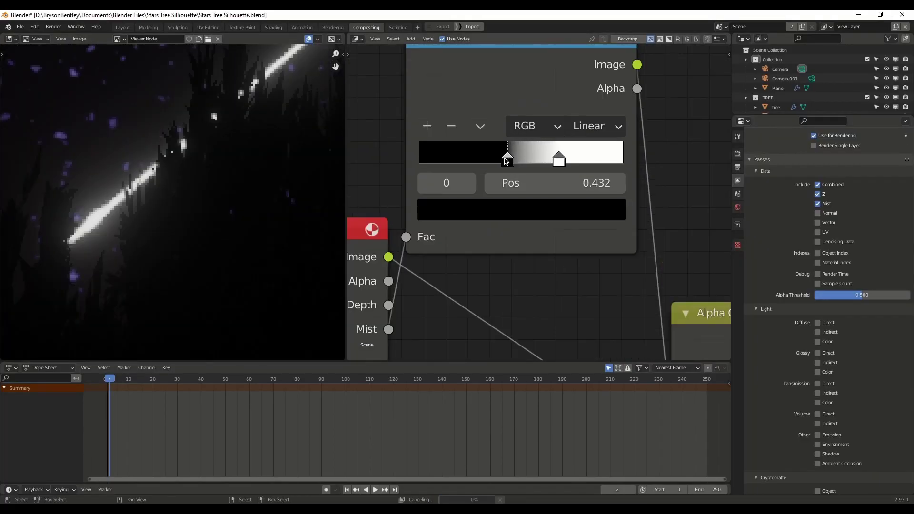
# Move the compositor ColorRamp's black stop to position 0.042.
pyautogui.moveTo(531, 206); pyautogui.dragTo(452, 208)
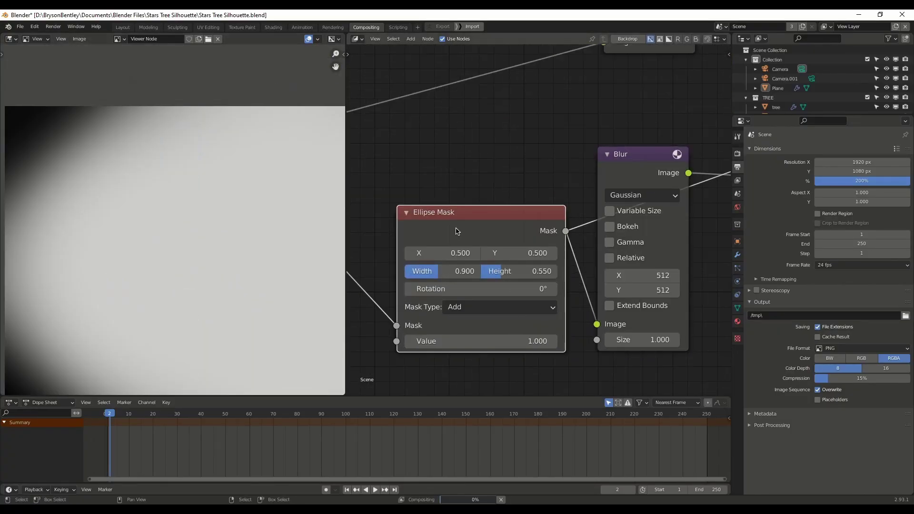
# Lower the Multiply node's Fac to 0.549.
pyautogui.moveTo(533, 249); pyautogui.dragTo(489, 258)
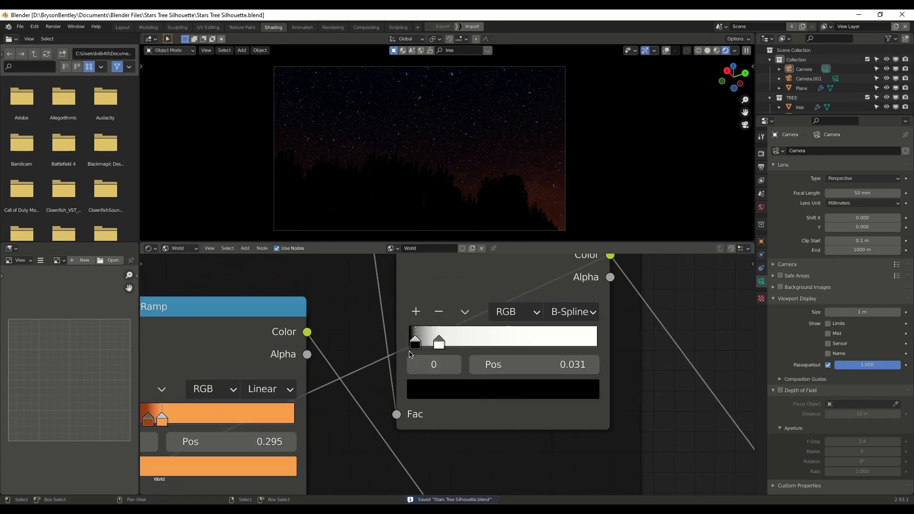
# Set the star ColorRamp stop position to 0.028.
pyautogui.click(558, 370)
pyautogui.write('0.028')
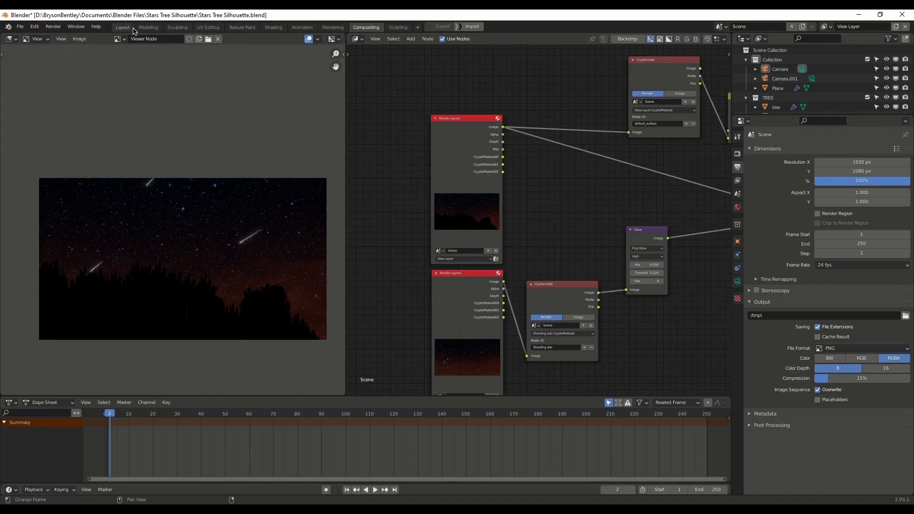
# Return to the Layout workspace and render the current frame with F12.
pyautogui.click(133, 29)
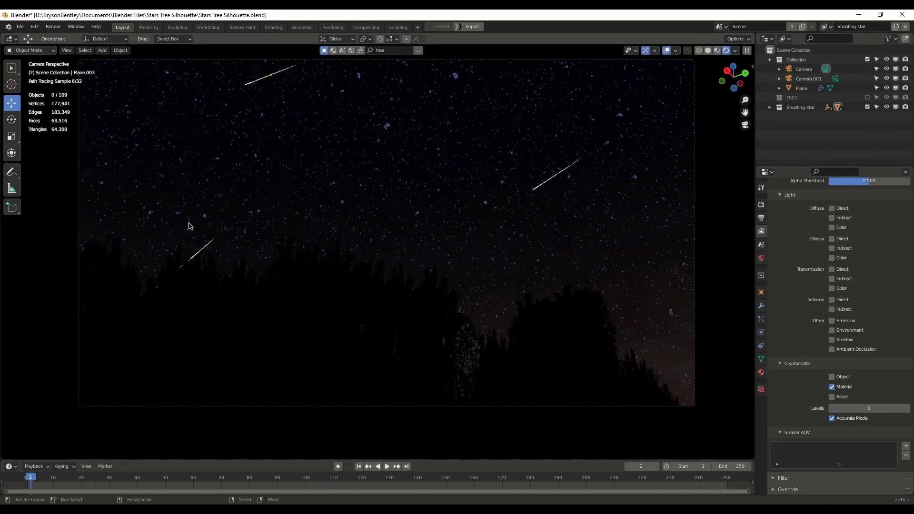
pyautogui.press('F12')
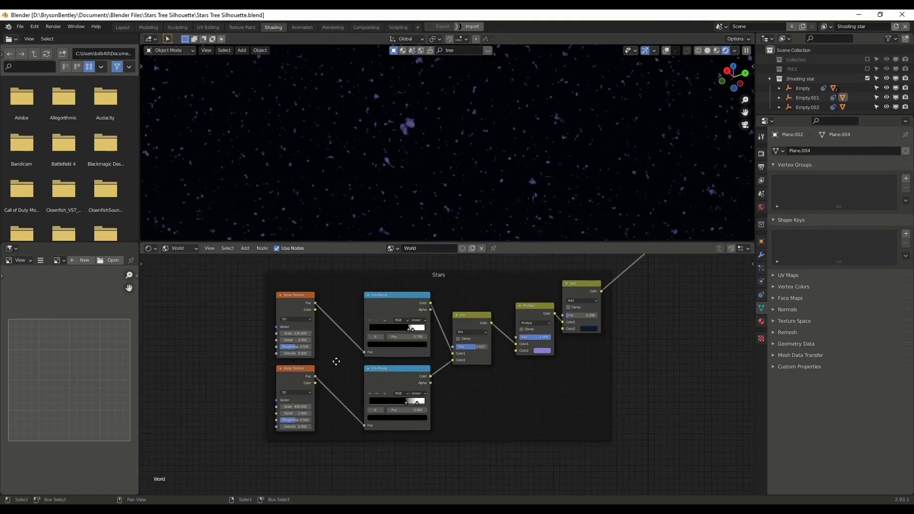
# Slide the world ColorRamp stop to about 0.626 for more stars, then render a test frame.
pyautogui.keyDown('ctrl'); pyautogui.moveTo(336, 361); pyautogui.dragTo(490, 403, button='middle'); pyautogui.keyUp('ctrl')
pyautogui.moveTo(490, 404); pyautogui.dragTo(476, 403)
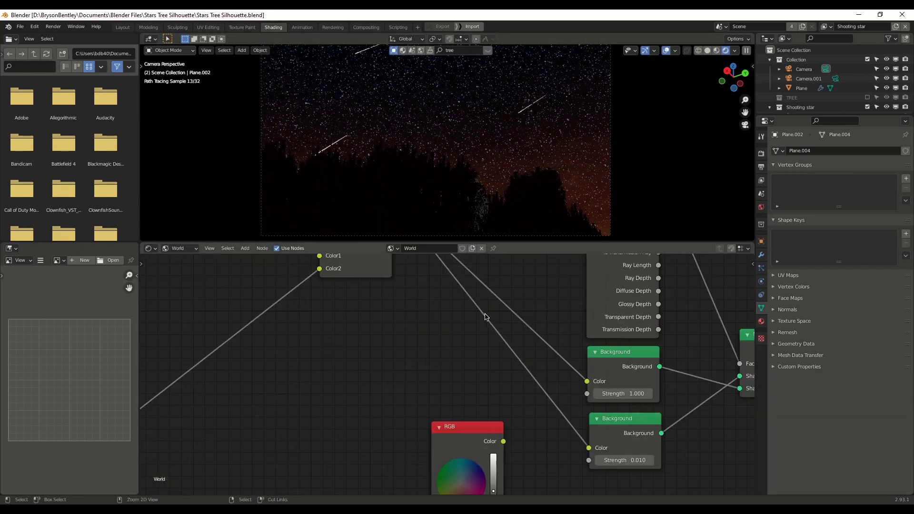
pyautogui.press('F12')
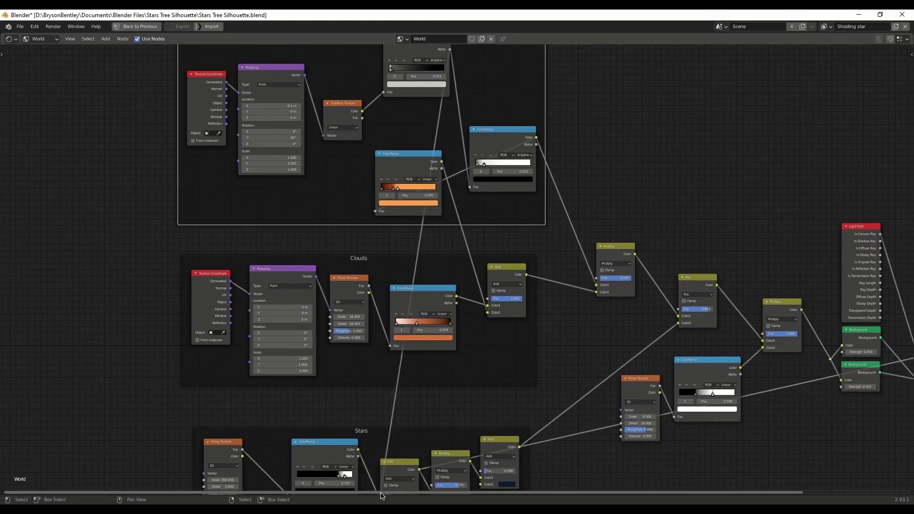
# Restore the node editor to its normal layout and save the file.
pyautogui.hotkey('ctrl', 'space')
pyautogui.hotkey('ctrl', 's')
pyautogui.scroll(5, 448, 425)
pyautogui.scroll(-2, 479, 307)
# Insert a Multiply 0.5 Math node between the second star ColorRamp and Add, then save.
pyautogui.hotkey('shift', 'a')
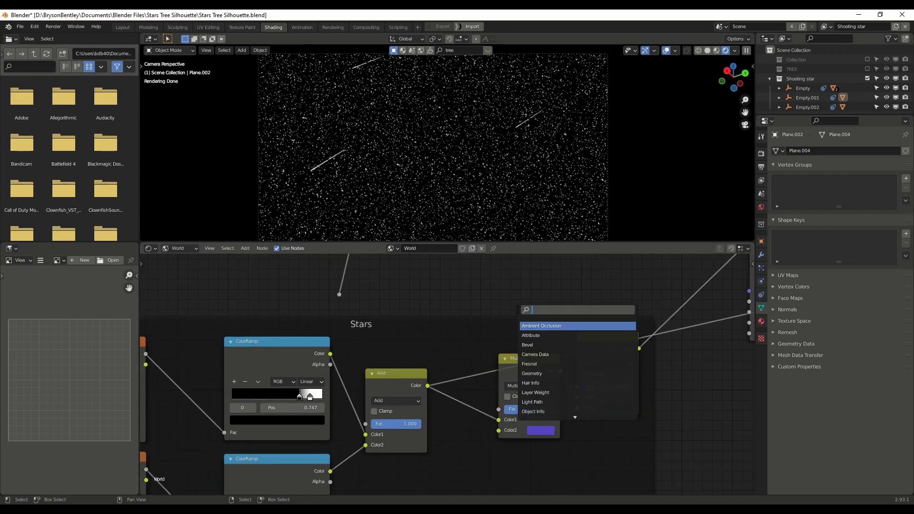
pyautogui.moveTo(436, 438); pyautogui.dragTo(463, 449)
pyautogui.scroll(-3, 470, 362)
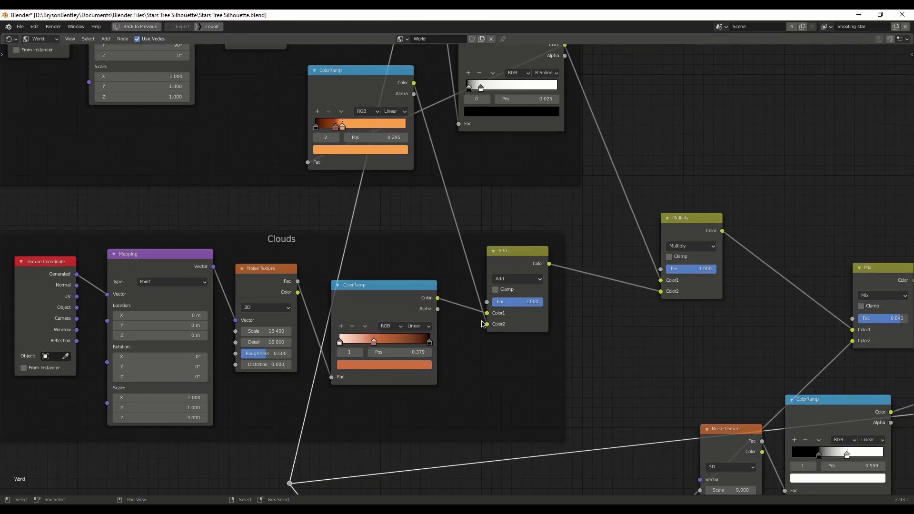
pyautogui.moveTo(429, 295); pyautogui.dragTo(455, 319, button='middle')
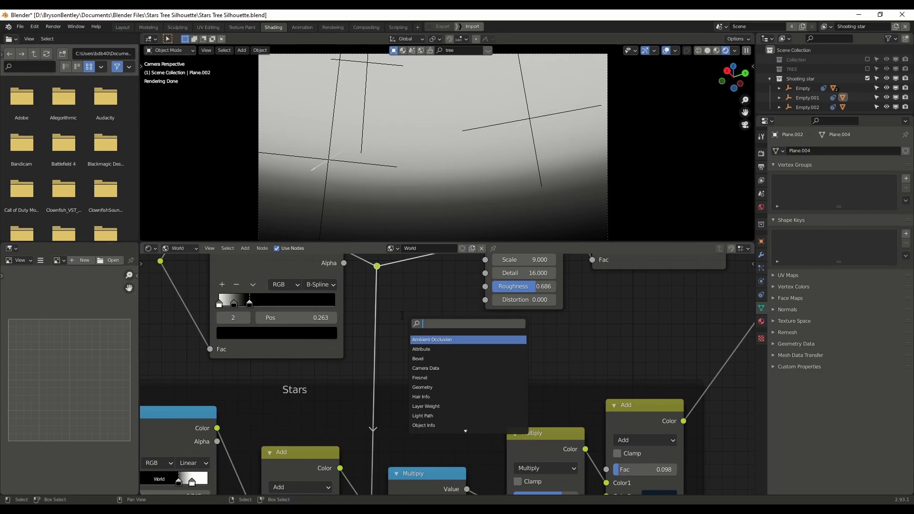
pyautogui.click(463, 209)
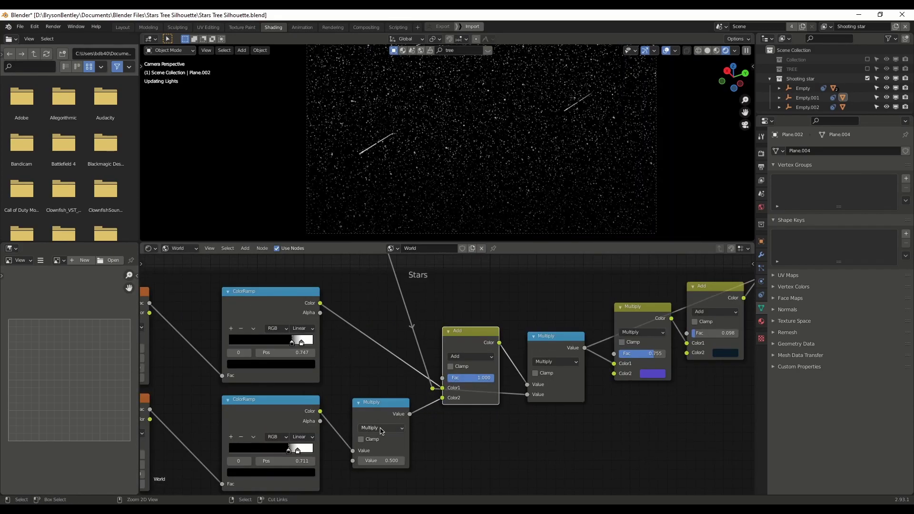
pyautogui.hotkey('ctrl', 's')
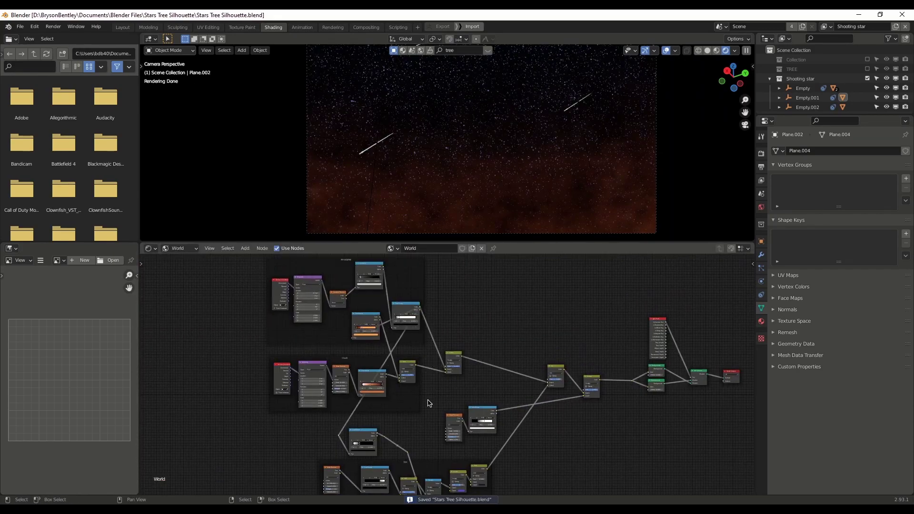
# Render, switch to the Shooting star view layer, and render again.
pyautogui.press('F12')
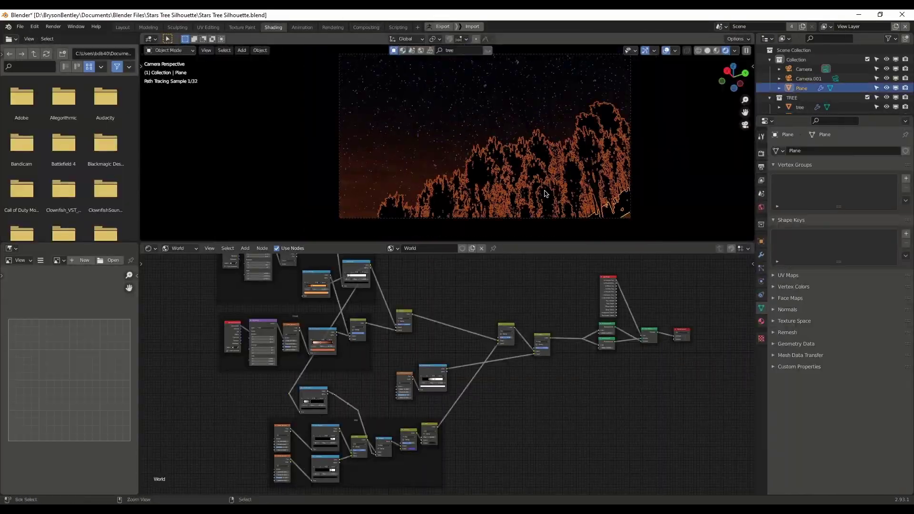
pyautogui.click(799, 49)
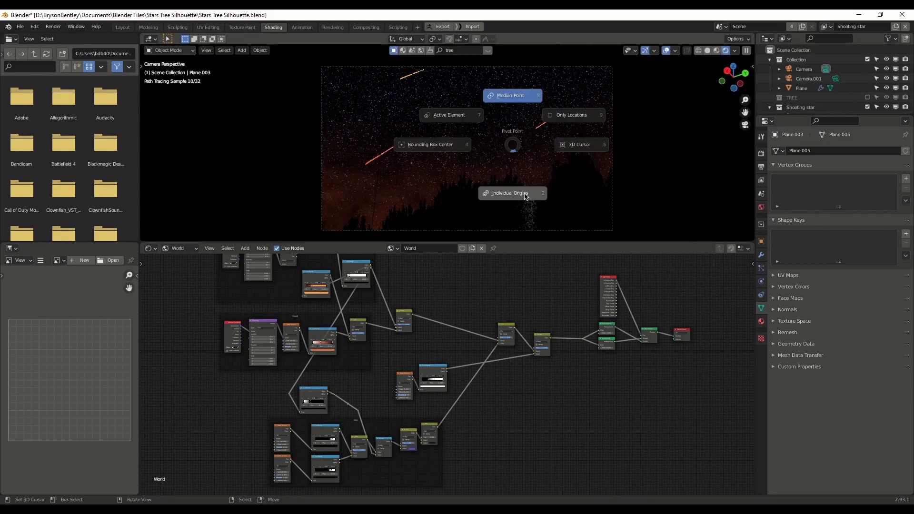
pyautogui.press('F12')
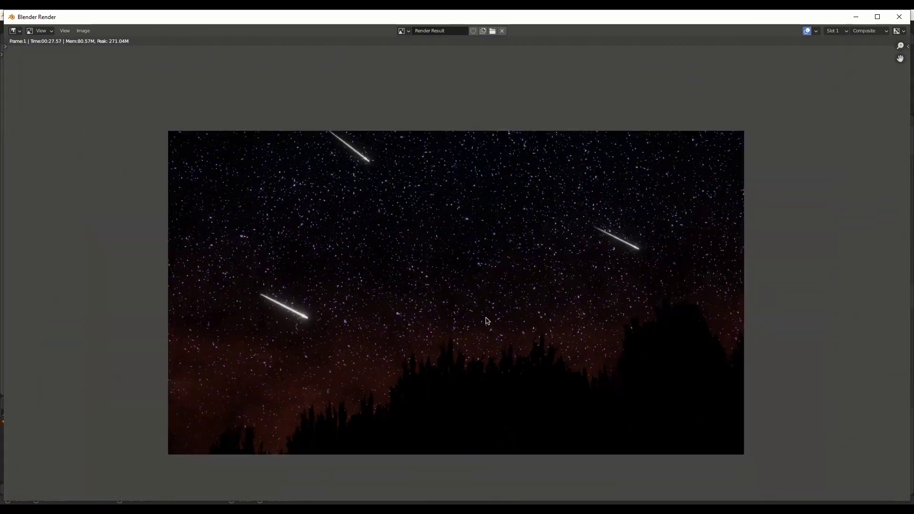
# Close the render result and move to the Compositing workspace.
pyautogui.press('Escape')
pyautogui.press('s')
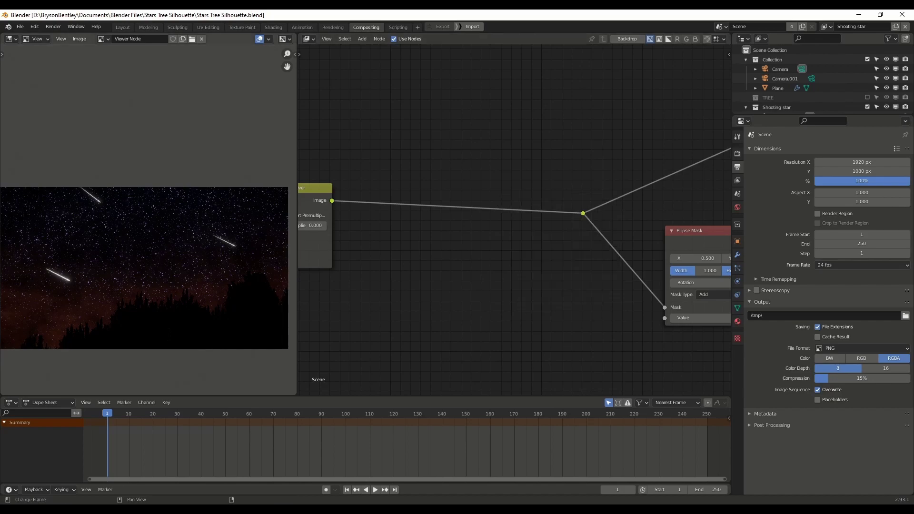
# Lower the lens distortion, test a higher Color Balance gamma, undo it, and mute Color Balance.
pyautogui.moveTo(448, 228); pyautogui.dragTo(416, 253)
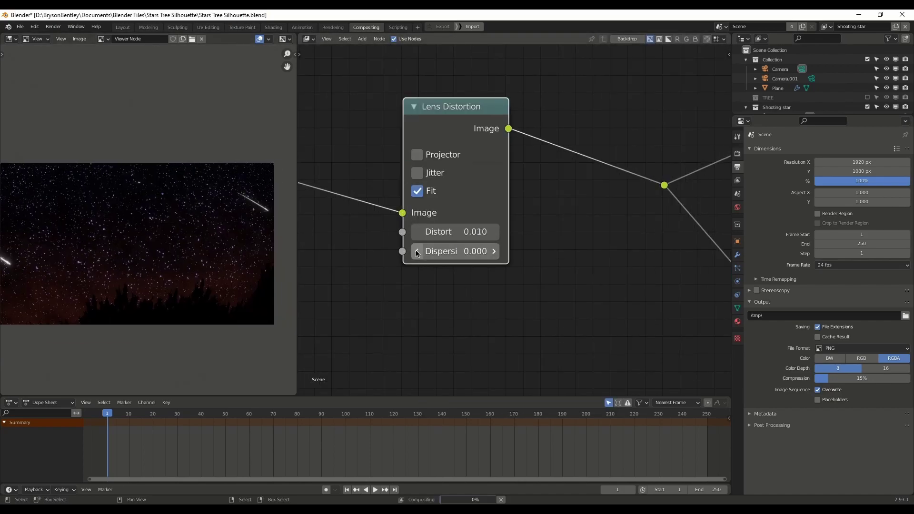
pyautogui.scroll(4, 48, 210)
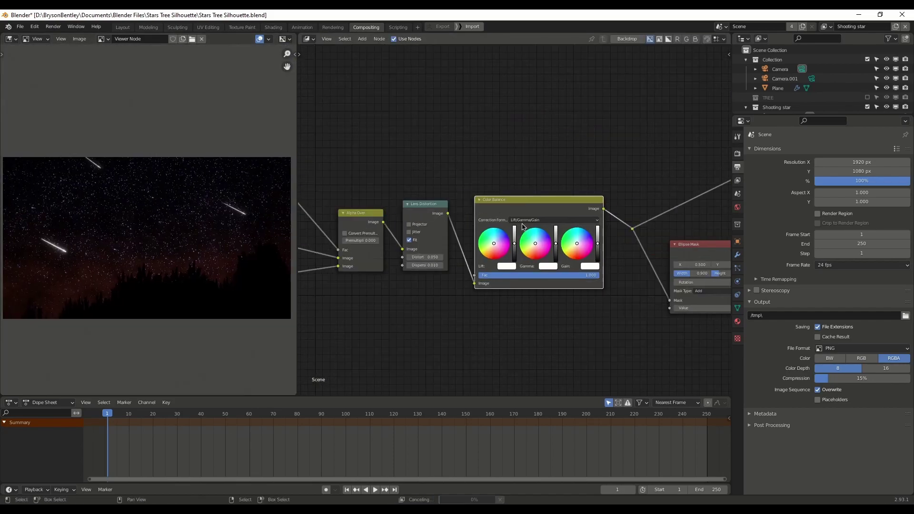
pyautogui.scroll(2, 522, 225)
pyautogui.moveTo(558, 242); pyautogui.dragTo(637, 260)
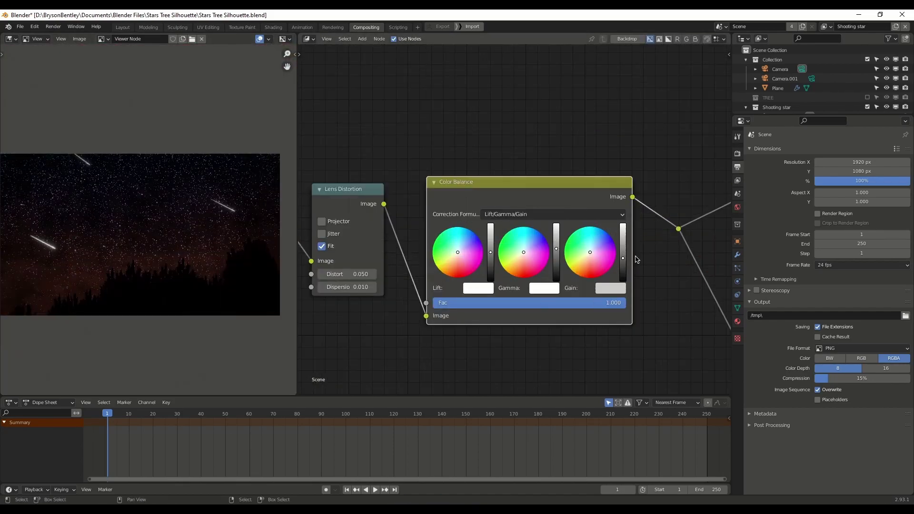
pyautogui.hotkey('ctrl', 'z')
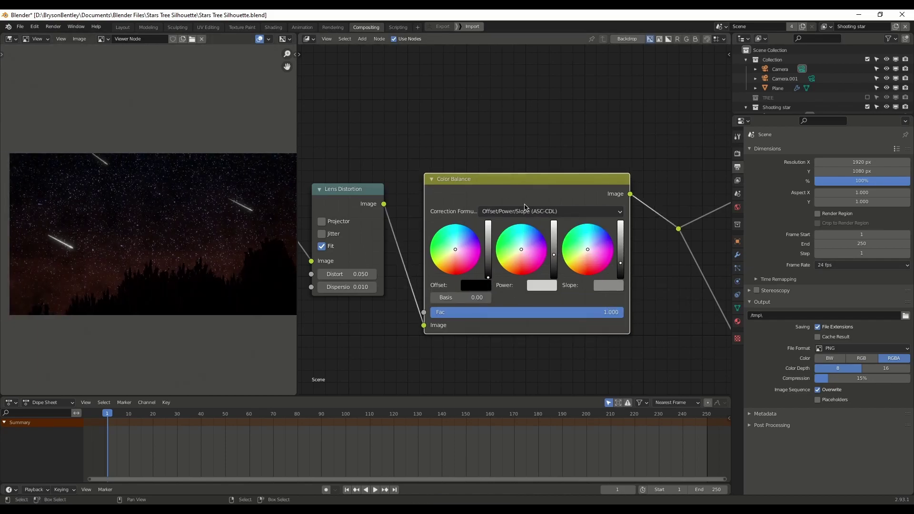
pyautogui.press('m')
# Insert a new node after Lens Distortion, set Dispersion to 0.010, and save.
pyautogui.click(552, 342)
pyautogui.click(563, 249)
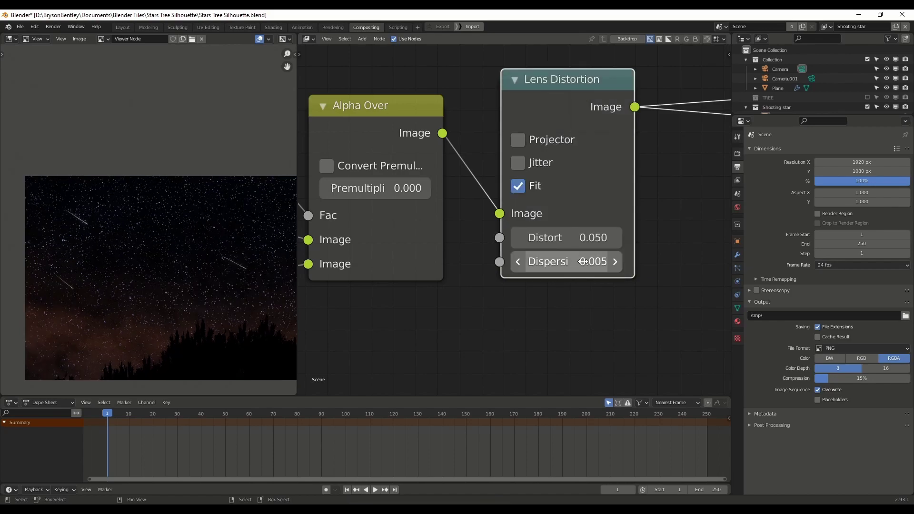
pyautogui.moveTo(583, 261); pyautogui.dragTo(554, 264)
pyautogui.hotkey('ctrl', 's')
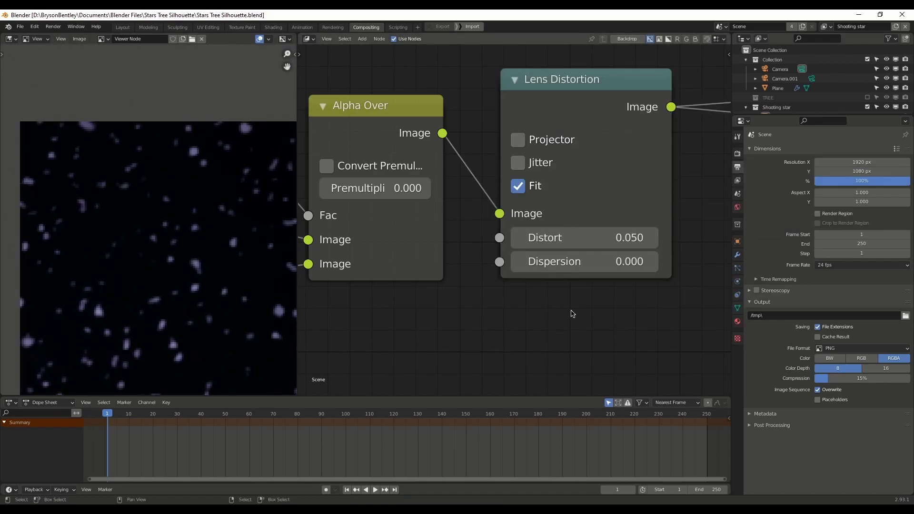
pyautogui.press('Return')
pyautogui.hotkey('ctrl', 's')
pyautogui.click(523, 295)
pyautogui.write('0.01')
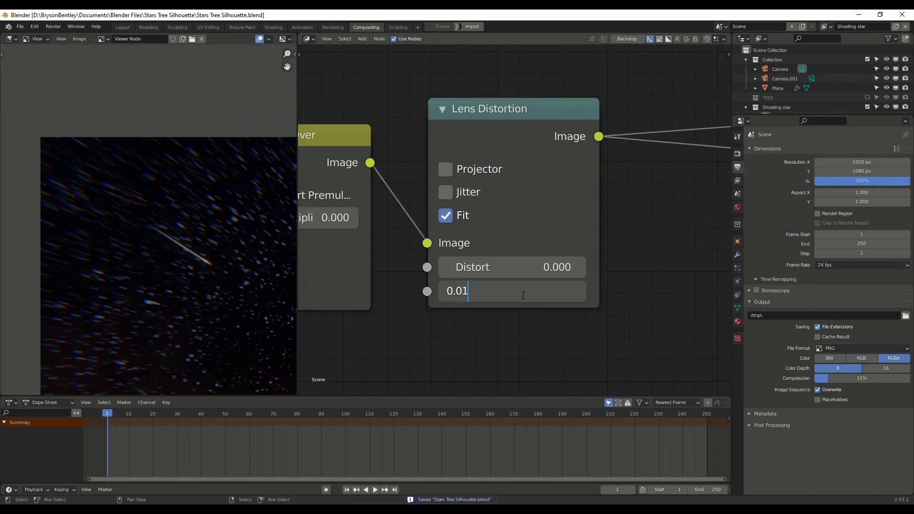
pyautogui.press('Return')
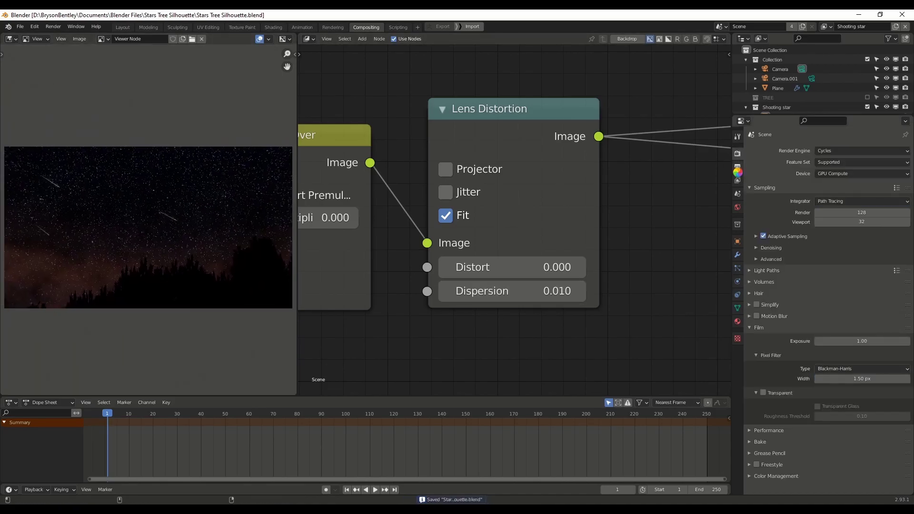
pyautogui.hotkey('ctrl', 'space')
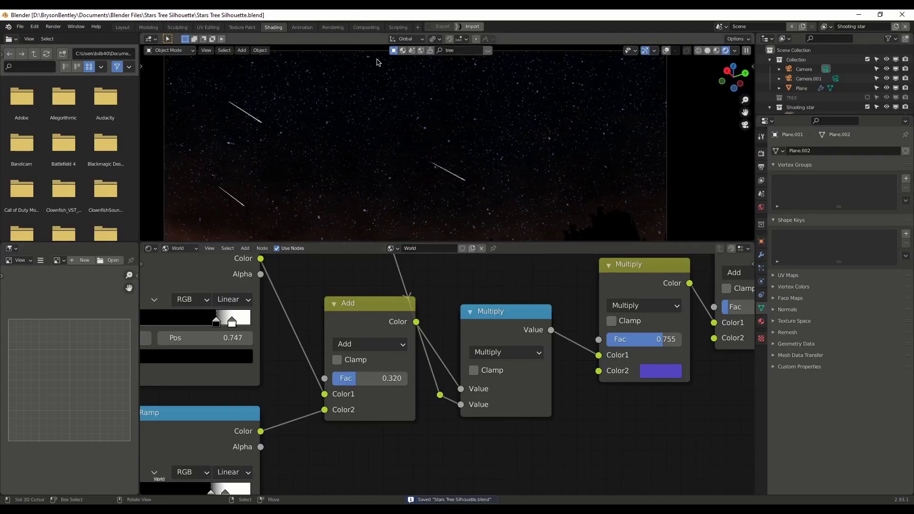
# Render the final starry-sky image with F12.
pyautogui.press('F12')
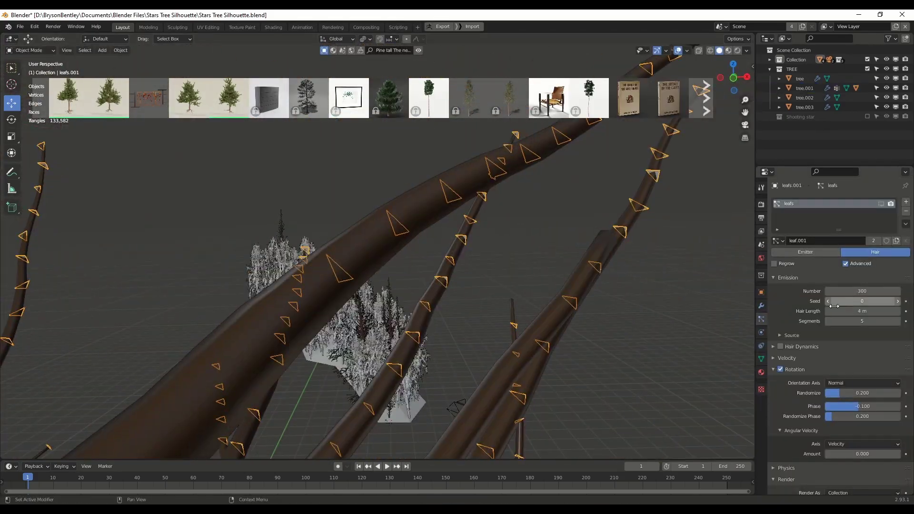
# Select the pine's leaves object, enable X-ray, zoom out to both trees, and open the mode menu.
pyautogui.click(867, 117)
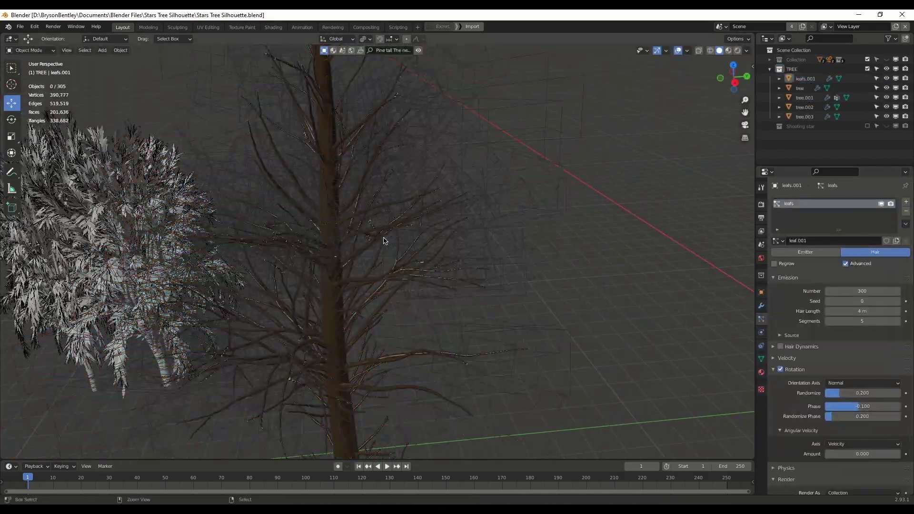
pyautogui.hotkey('alt', 'z')
pyautogui.keyDown('ctrl'); pyautogui.moveTo(385, 240); pyautogui.dragTo(417, 270, button='middle'); pyautogui.keyUp('ctrl')
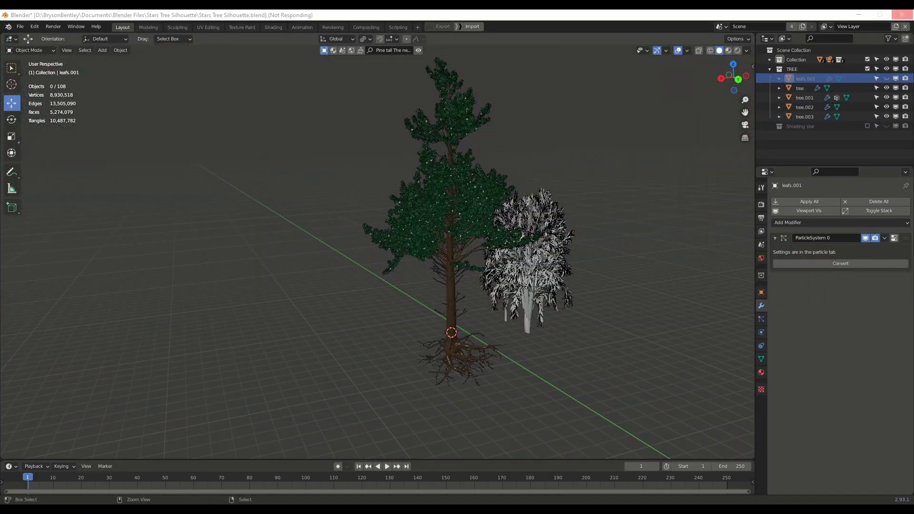
pyautogui.hotkey('ctrl', 'Tab')
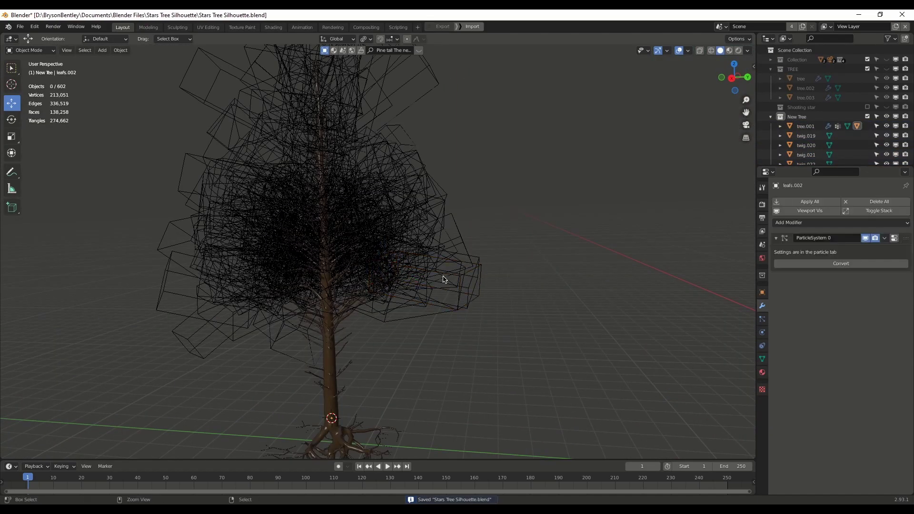
# Zoom the camera view to check the pine-tree silhouettes along the bottom of the frame.
pyautogui.scroll(-3, 443, 279)
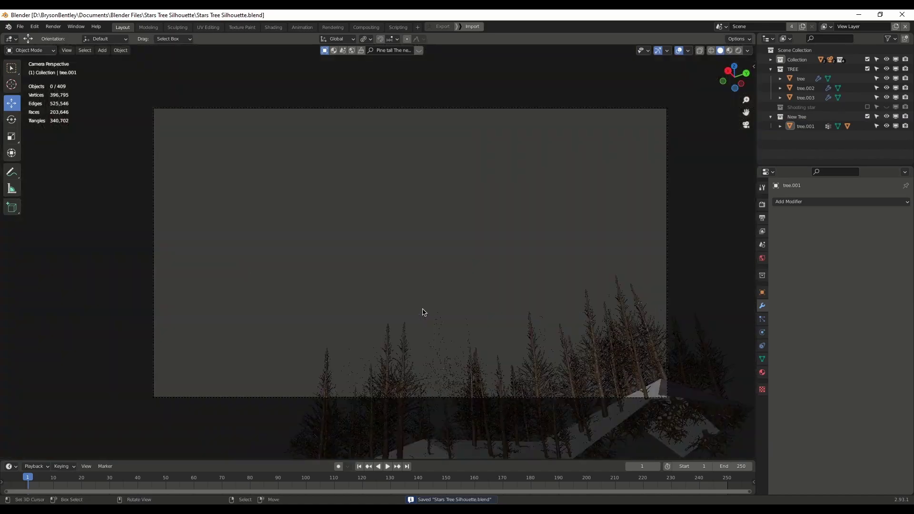